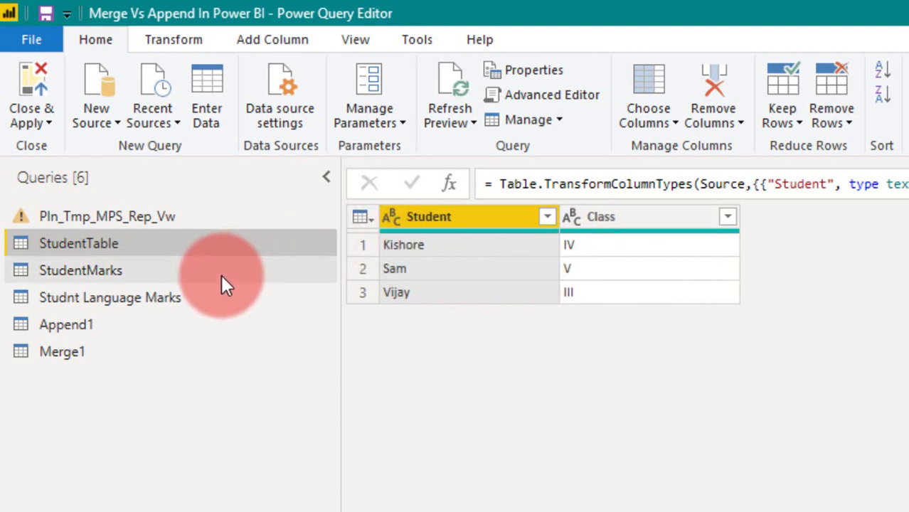
# - Switch between StudentMarks and Studnt Language Marks to compare columns, ending on the GRADE data
pyautogui.click(144, 269)
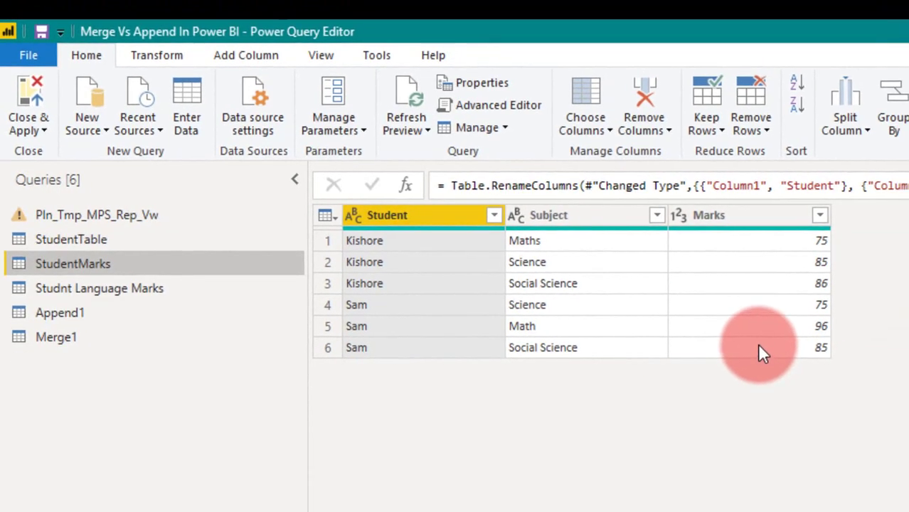
pyautogui.click(111, 288)
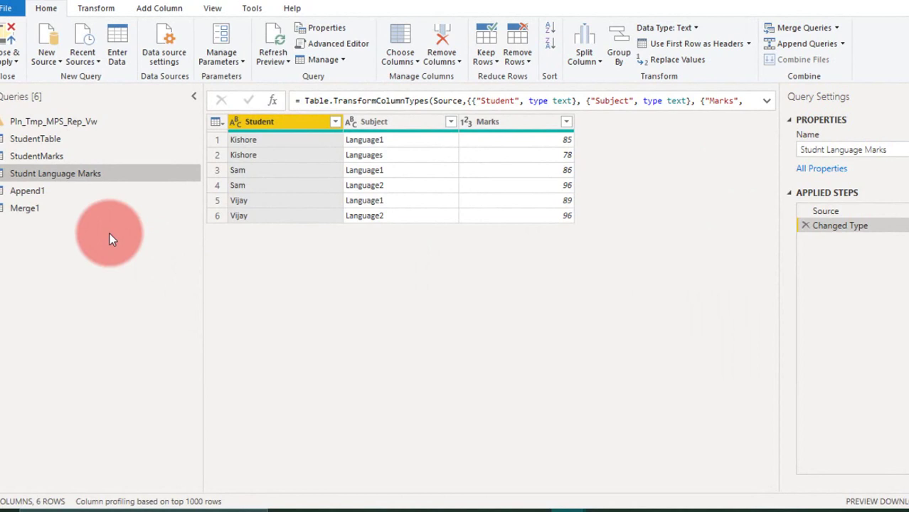
pyautogui.click(31, 161)
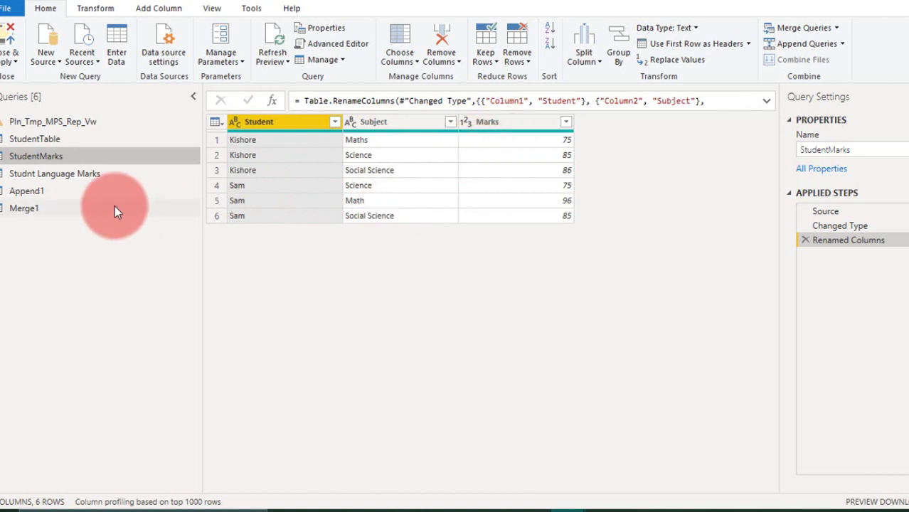
pyautogui.click(98, 176)
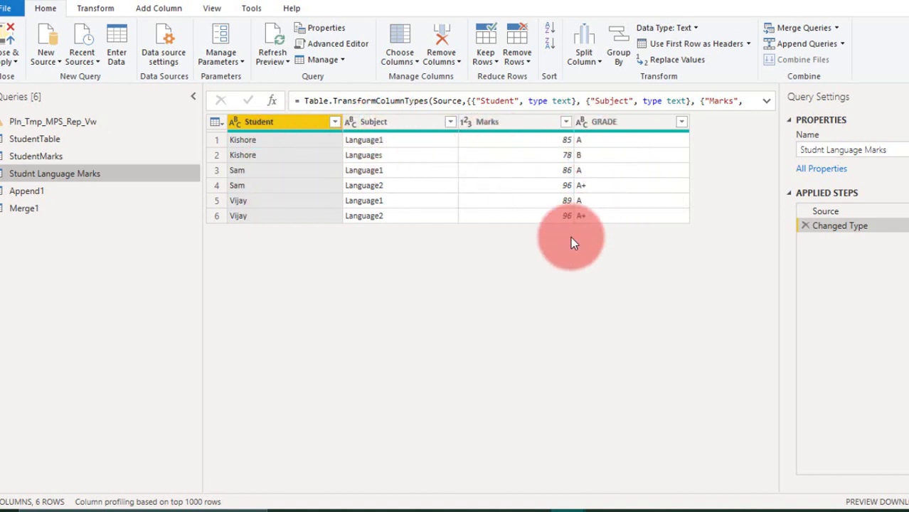
# - Start Append Queries as New with StudentMarks as primary and Studnt Language Marks appended
pyautogui.click(843, 44)
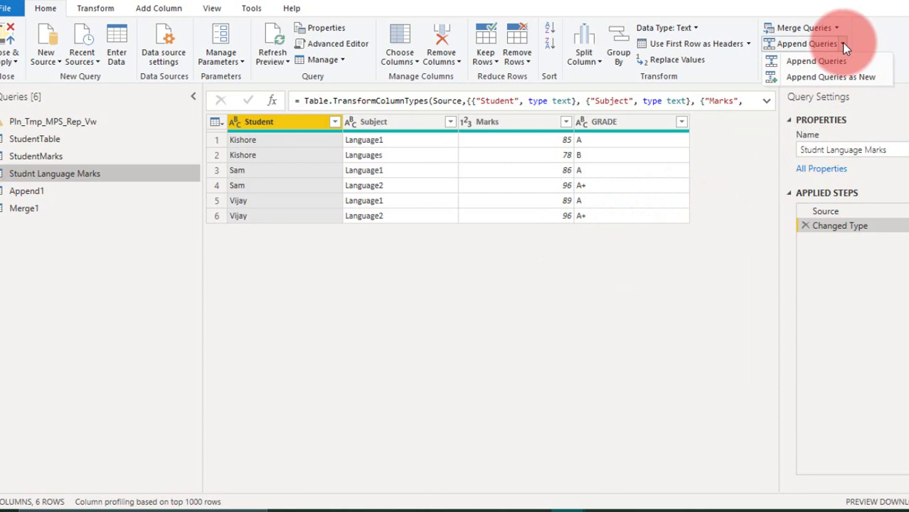
pyautogui.click(854, 81)
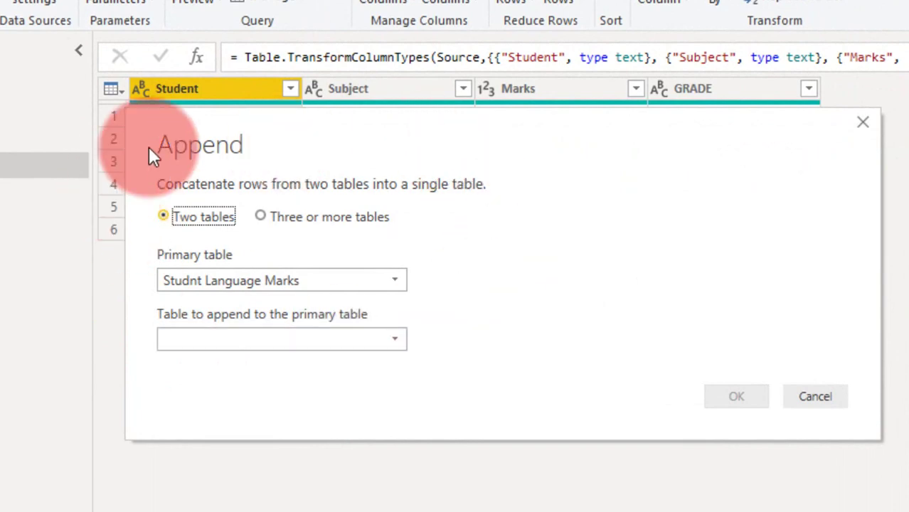
pyautogui.click(205, 279)
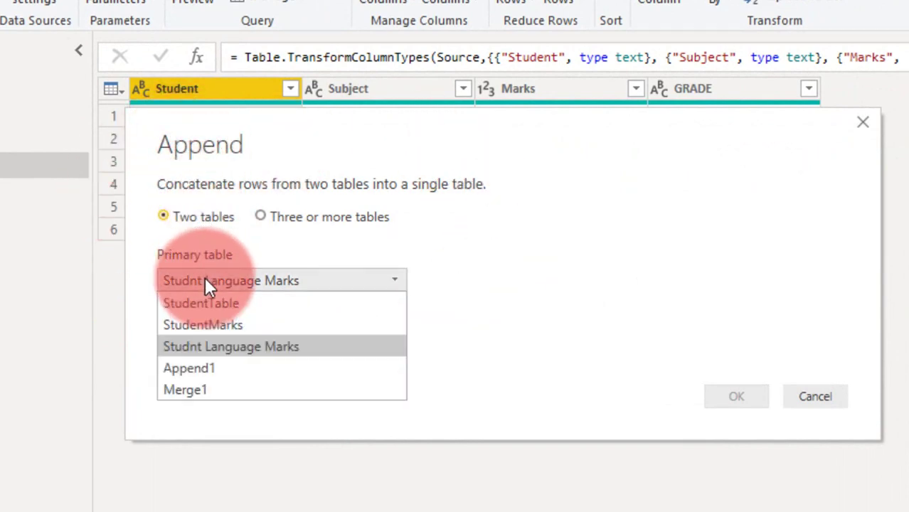
pyautogui.click(229, 324)
pyautogui.click(236, 338)
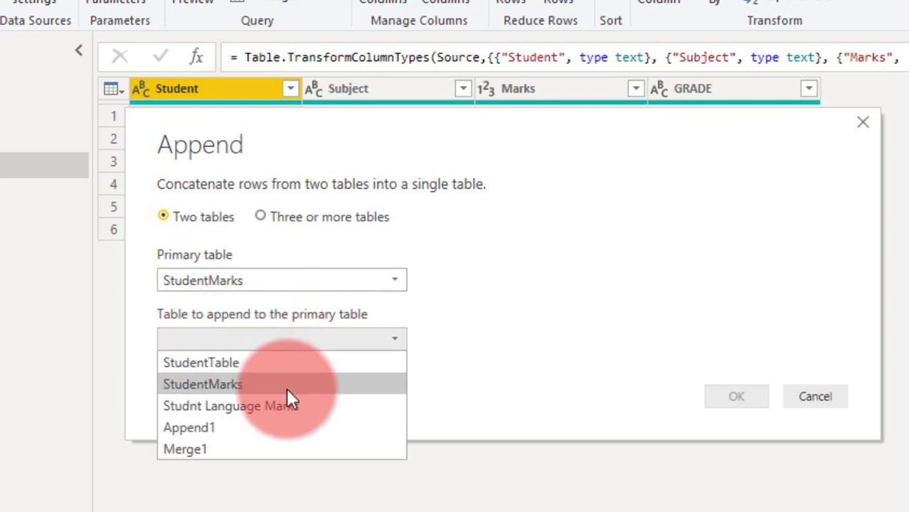
pyautogui.click(290, 406)
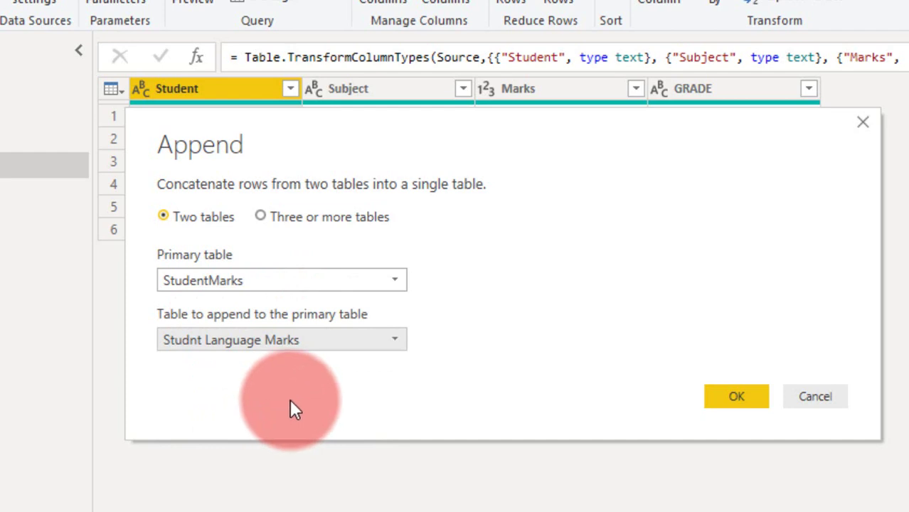
# - Try the three-or-more tables list, revert to two tables, and confirm the append
pyautogui.click(290, 222)
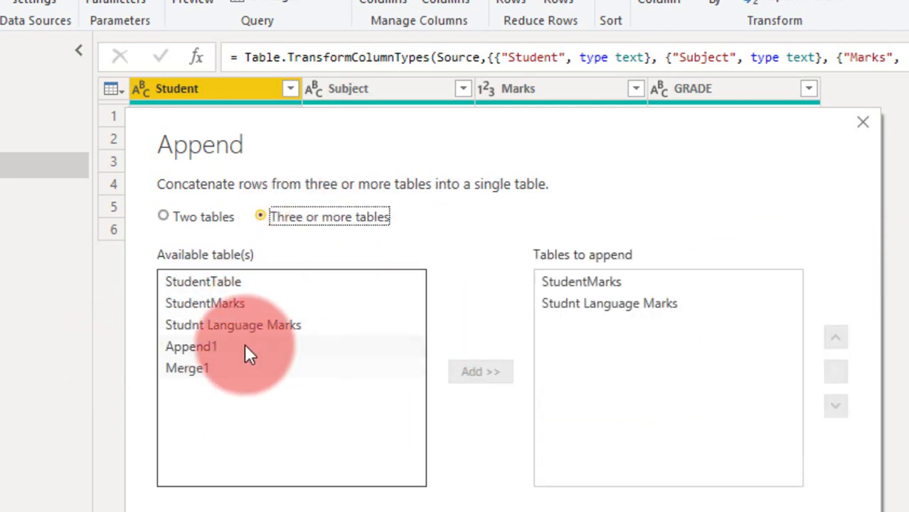
pyautogui.click(240, 324)
pyautogui.click(480, 371)
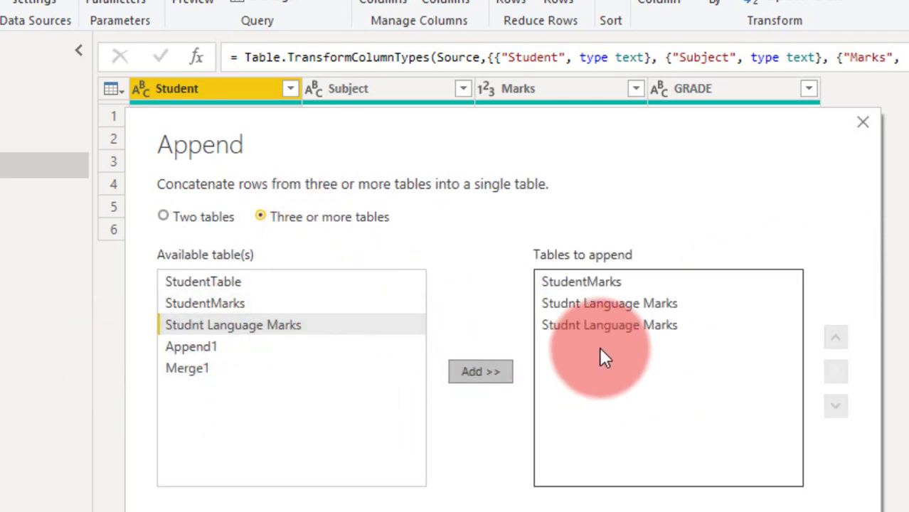
pyautogui.click(655, 325)
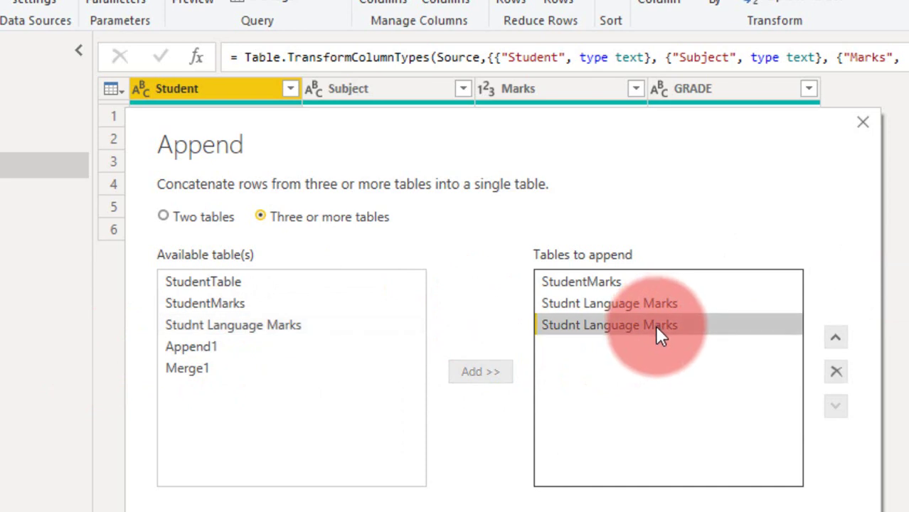
pyautogui.click(833, 336)
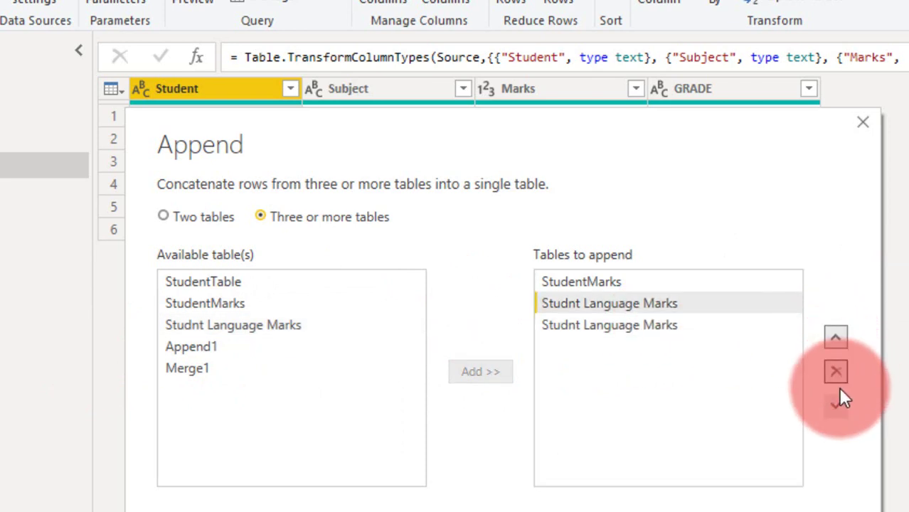
pyautogui.click(834, 336)
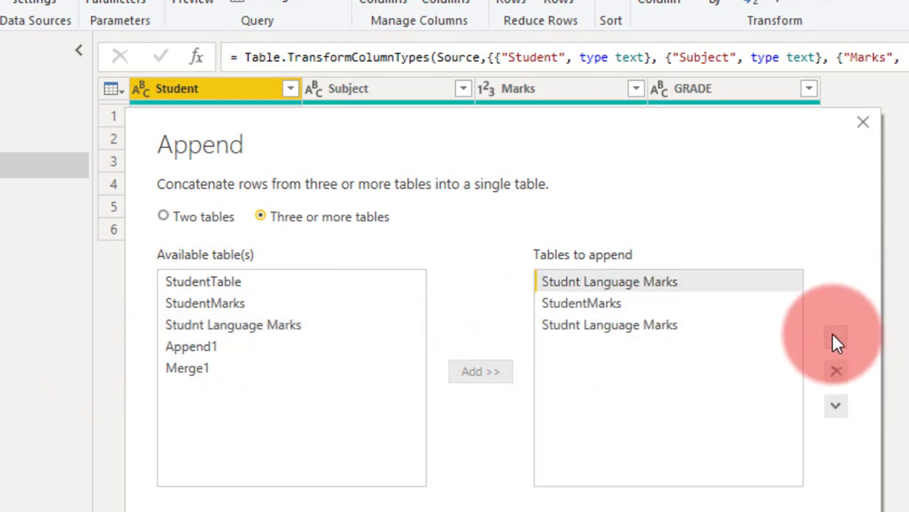
pyautogui.click(836, 371)
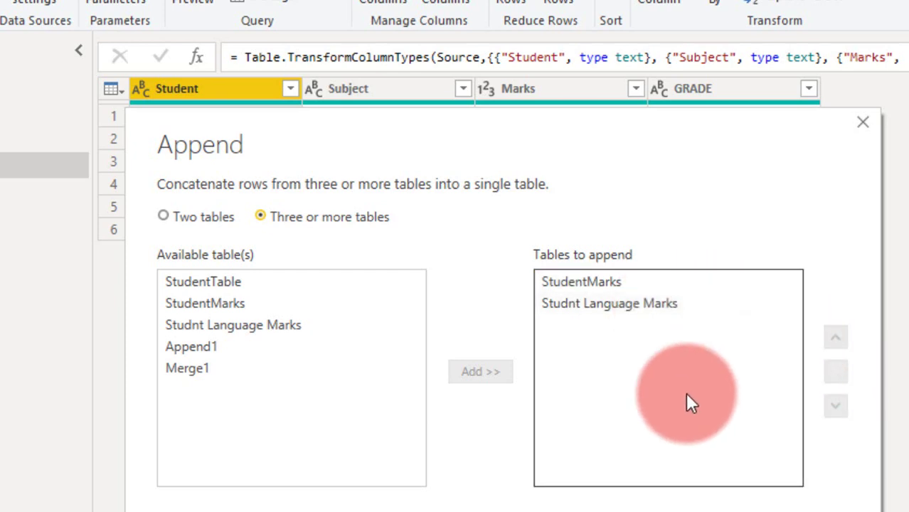
pyautogui.click(201, 217)
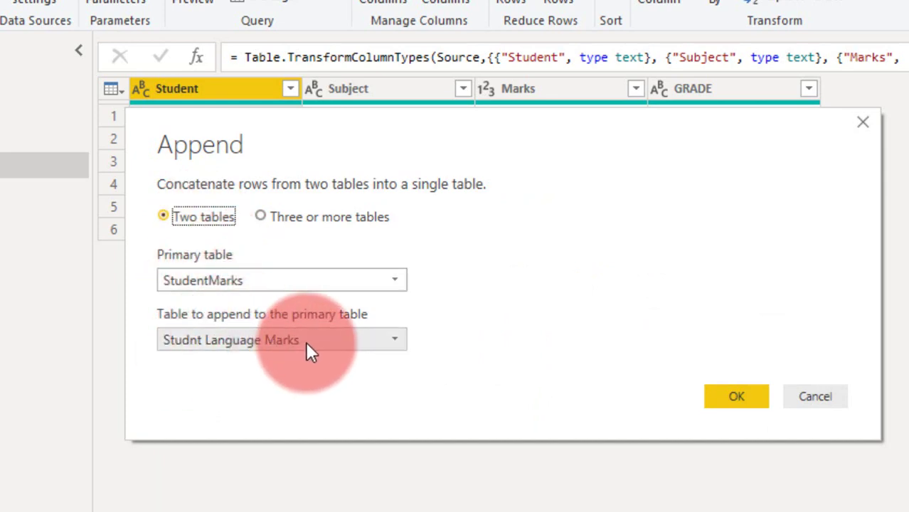
pyautogui.click(736, 396)
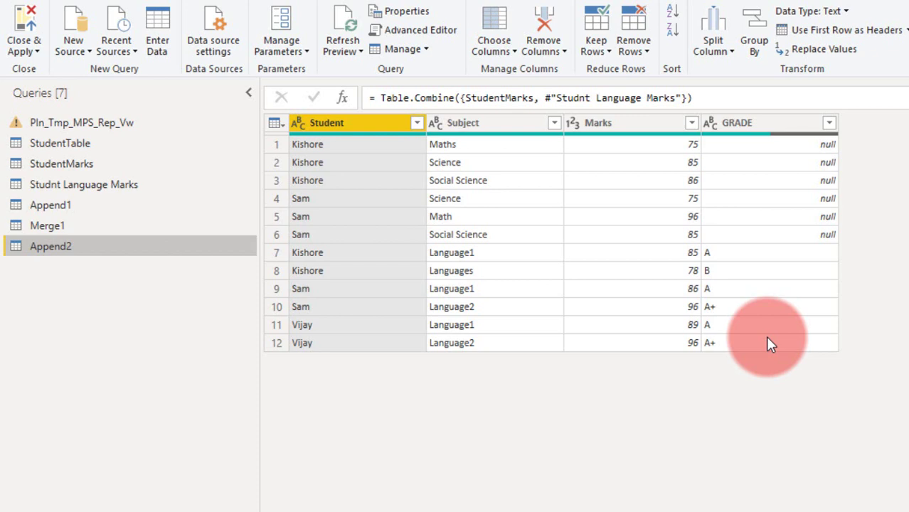
# - View StudentTable, then select StudentMarks as the merge base and open Merge Queries
pyautogui.click(115, 148)
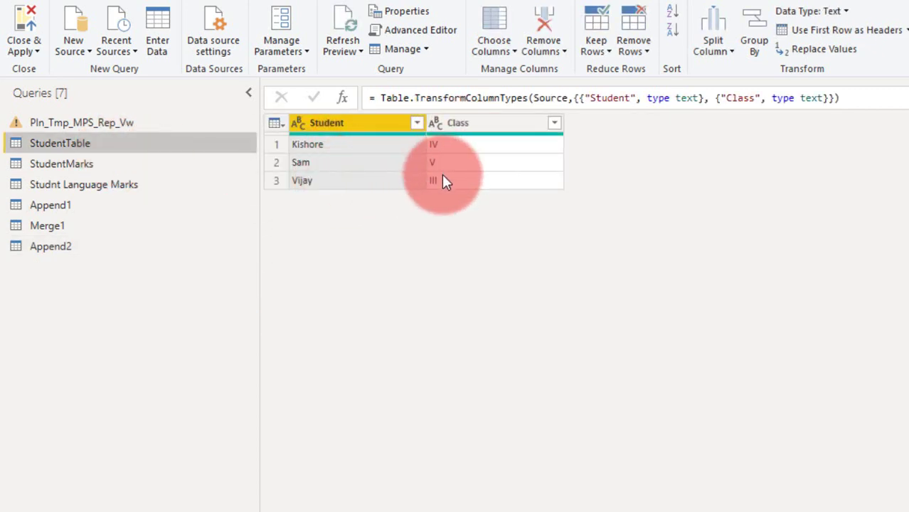
pyautogui.click(151, 166)
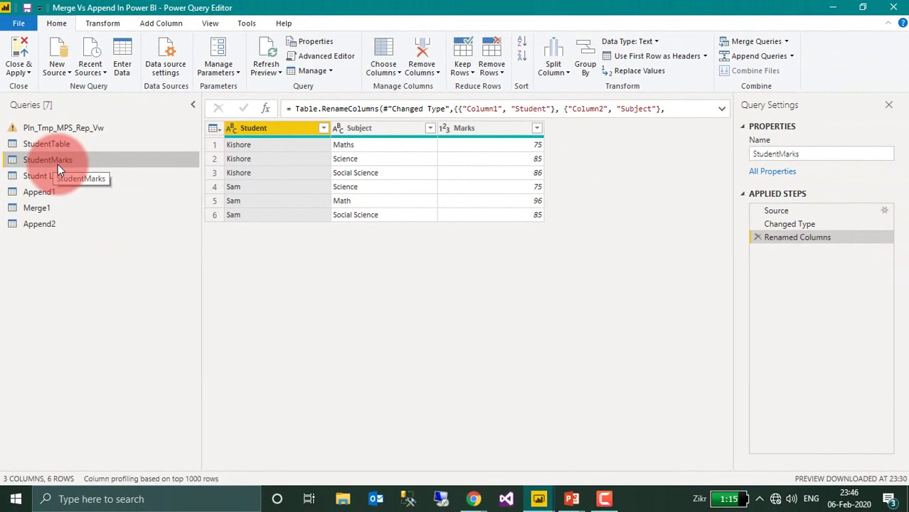
pyautogui.click(786, 42)
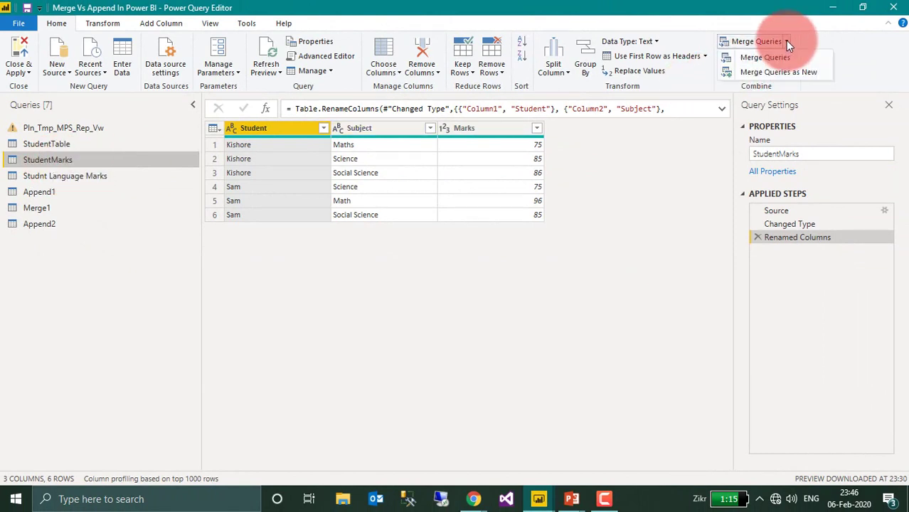
# - Create a new merge joining StudentMarks with StudentTable on the Student column in both tables
pyautogui.click(802, 74)
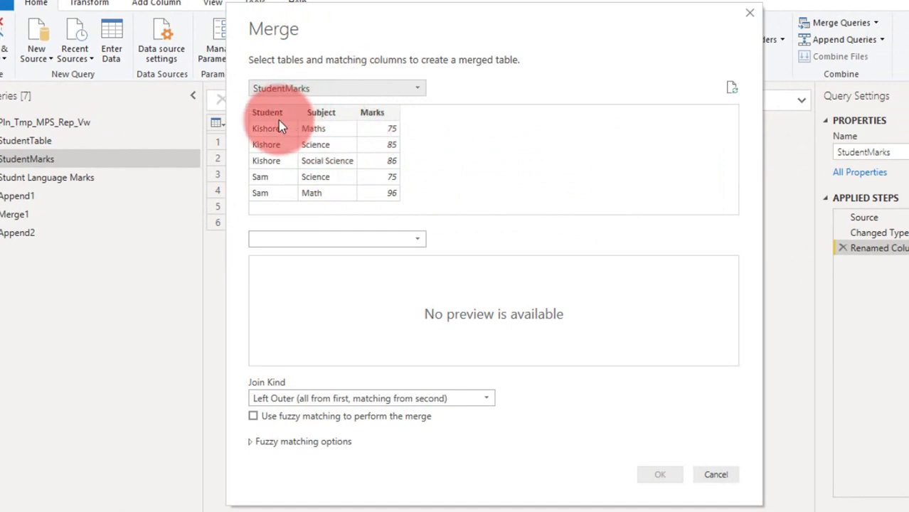
pyautogui.click(307, 242)
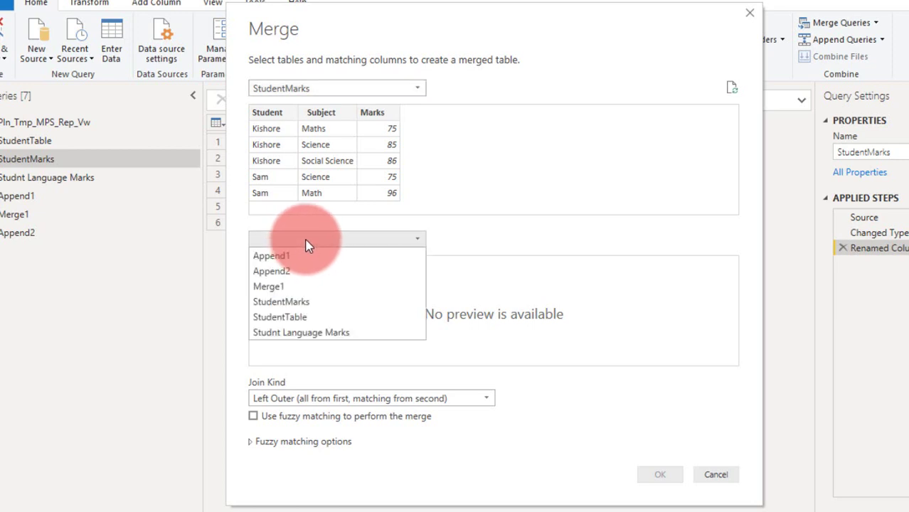
pyautogui.click(281, 315)
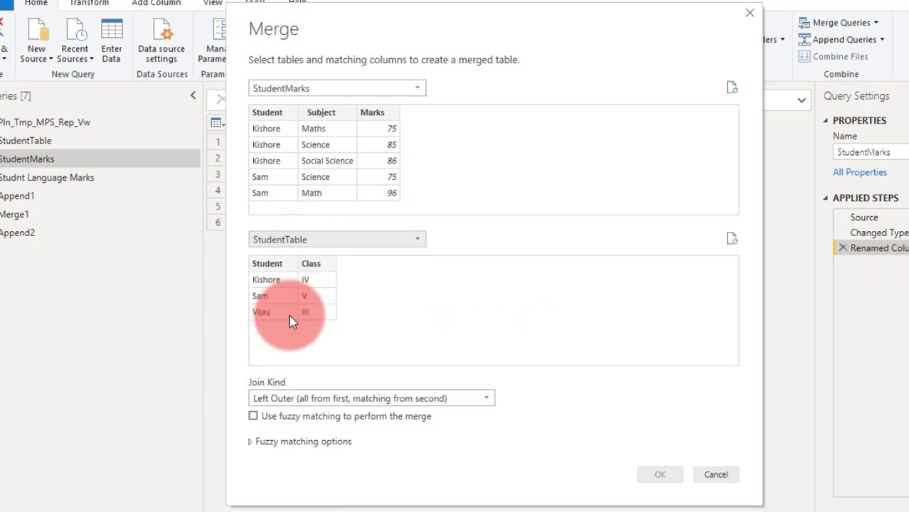
pyautogui.click(280, 115)
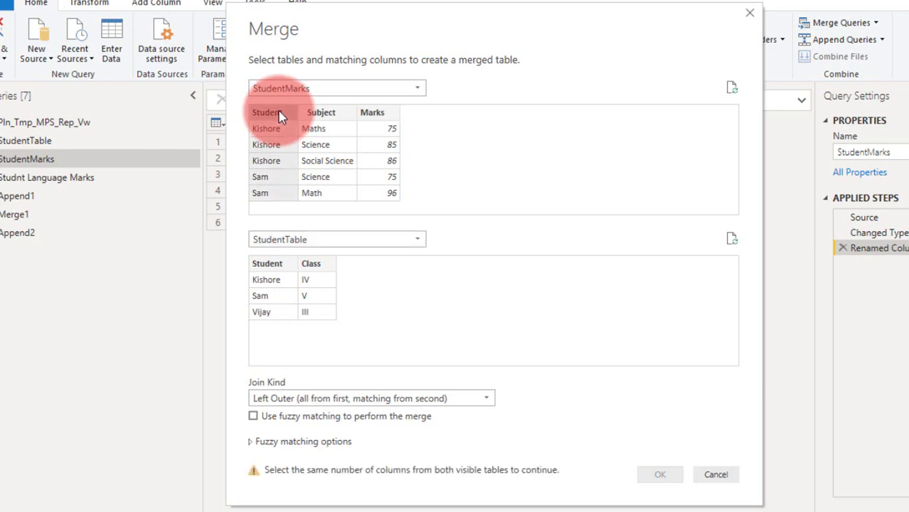
pyautogui.click(268, 263)
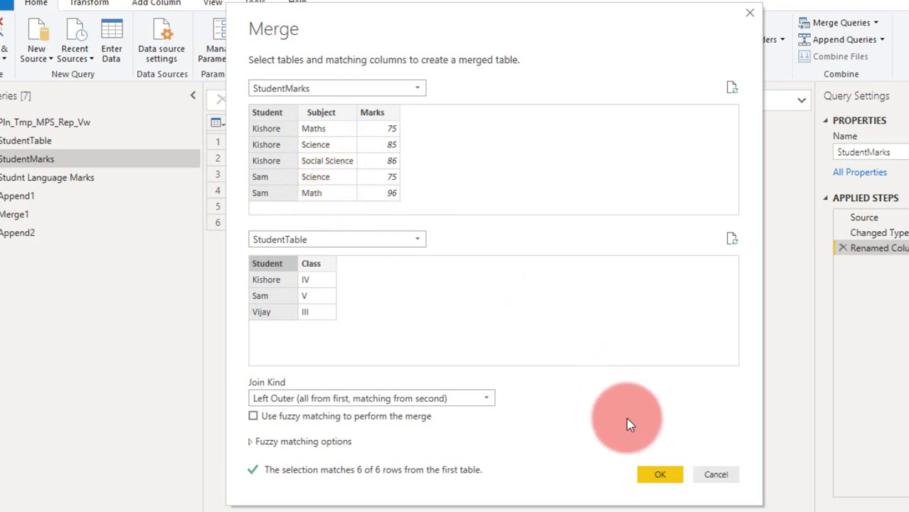
# - Confirm the StudentMarks–StudentTable merge to create the Merge2 query
pyautogui.click(656, 473)
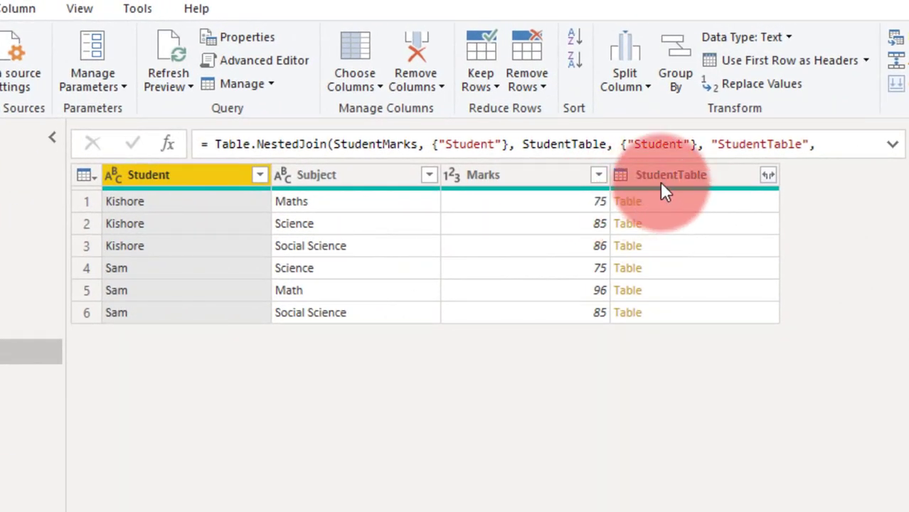
# - Set the StudentTable column to Expand with only Class checked and Student unchecked
pyautogui.click(768, 176)
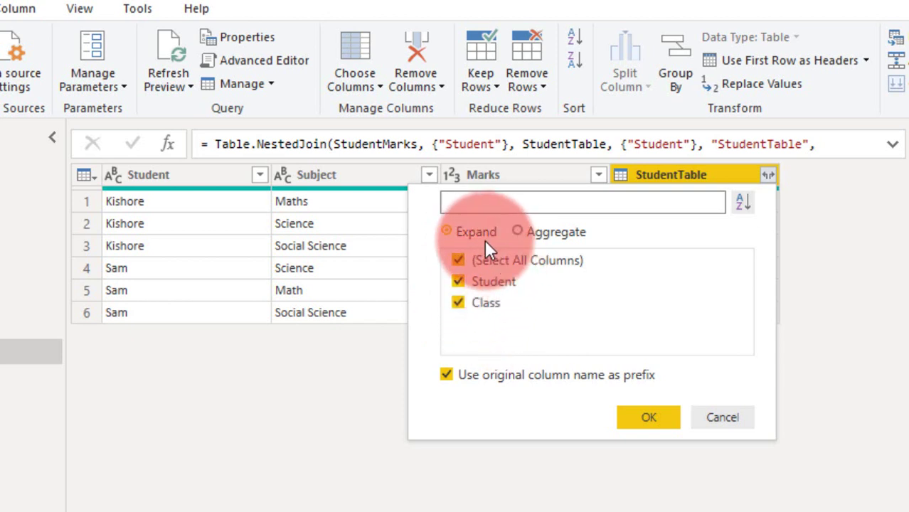
pyautogui.click(535, 231)
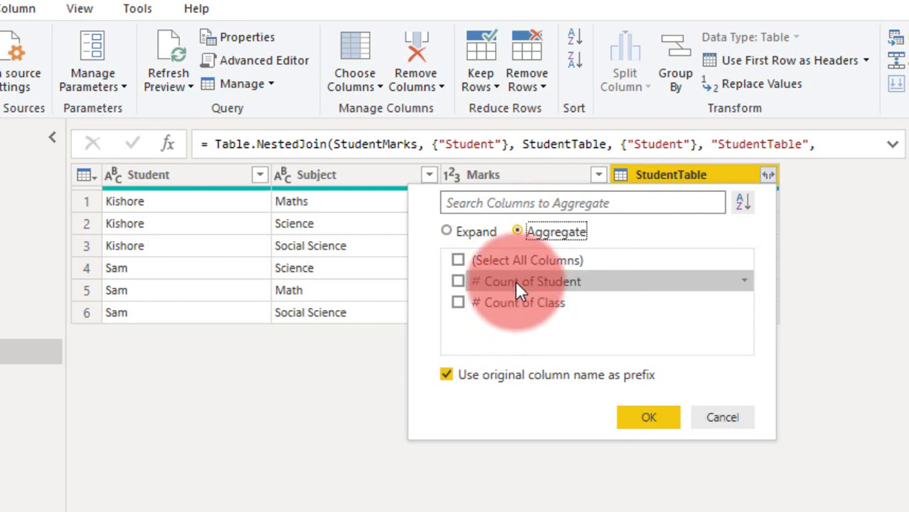
pyautogui.click(467, 232)
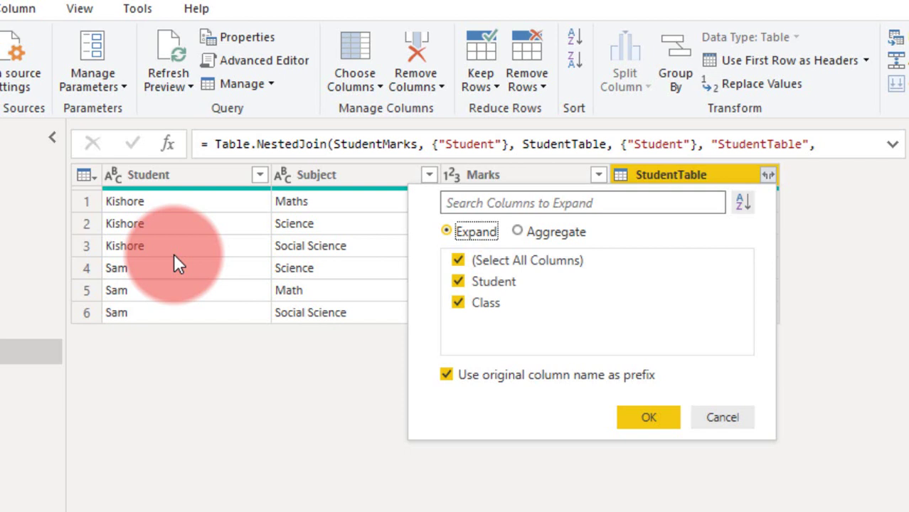
pyautogui.click(461, 282)
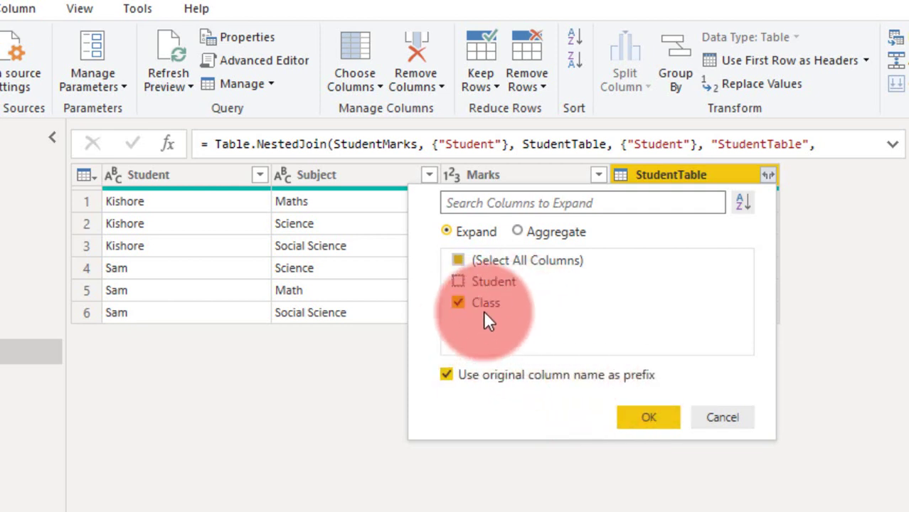
# - Confirm the expansion to add the StudentTable.Class column to Merge2
pyautogui.click(649, 415)
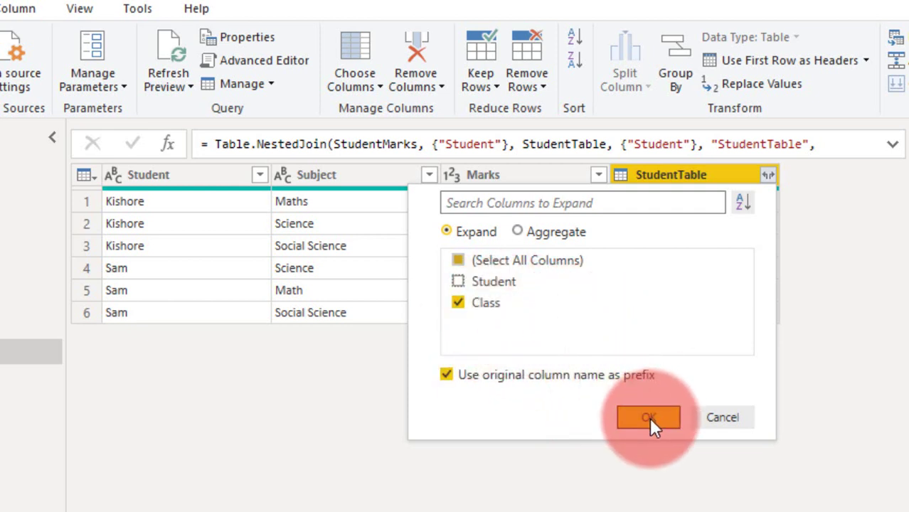